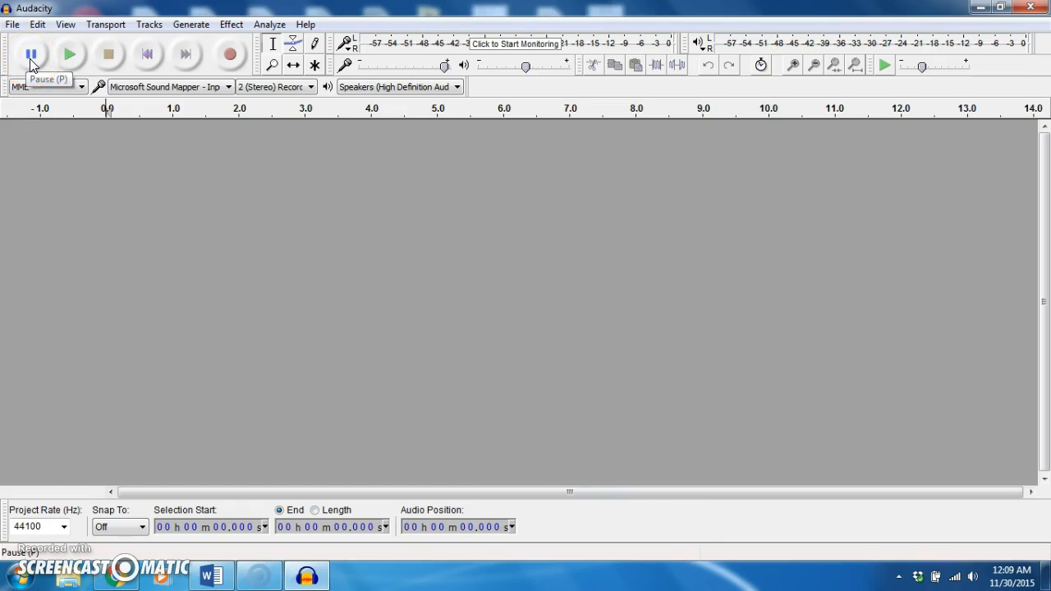
Start monitoring the microphone input and lower the recording volume to roughly the middle of its range
left_click(70, 62)
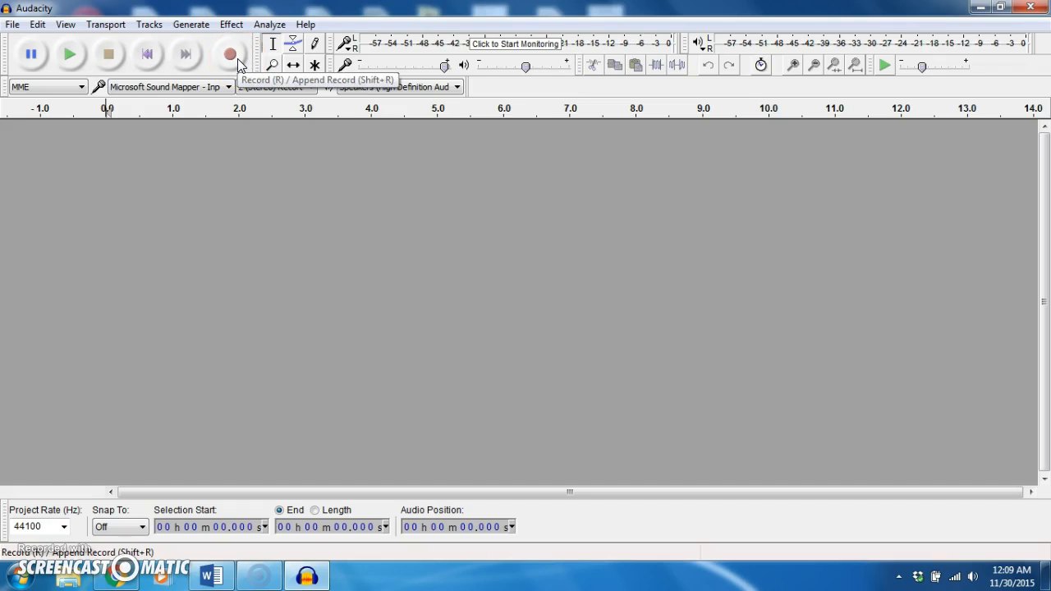
left_click(514, 46)
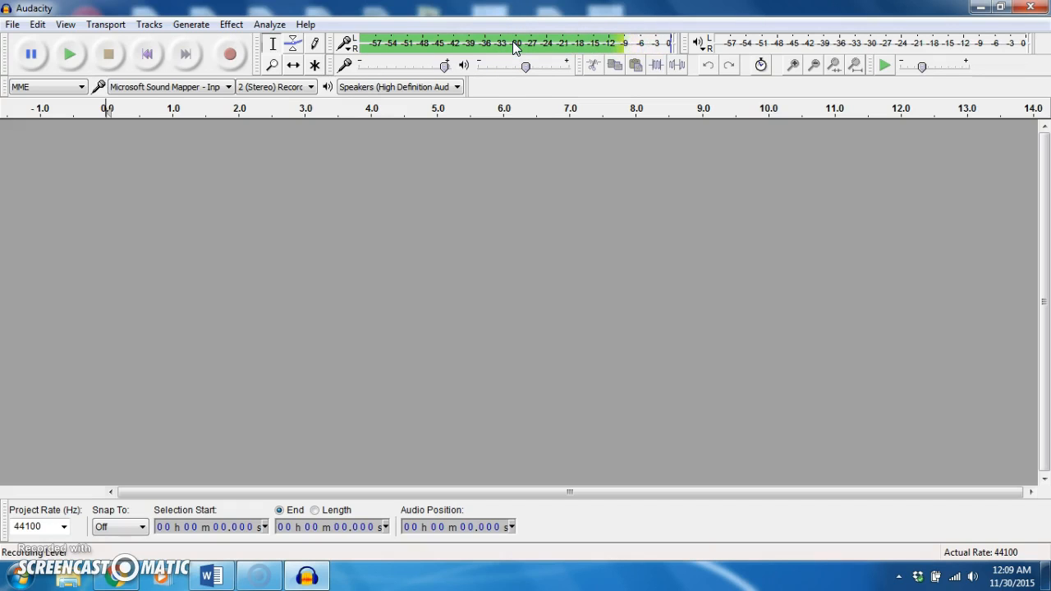
left_click(445, 66)
left_click_drag(446, 69, 402, 79)
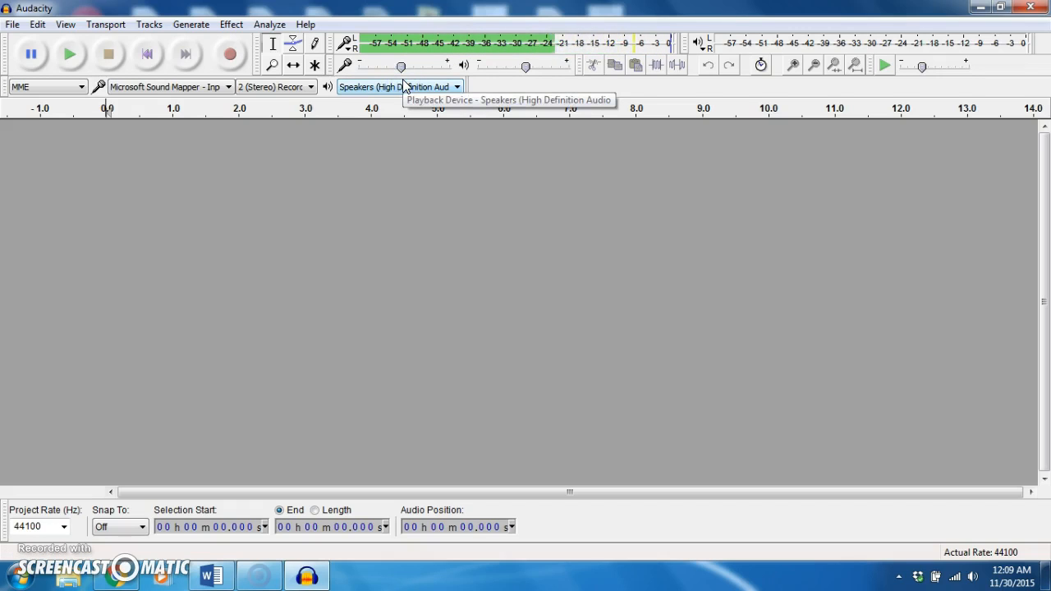
left_click(817, 46)
left_click(840, 49)
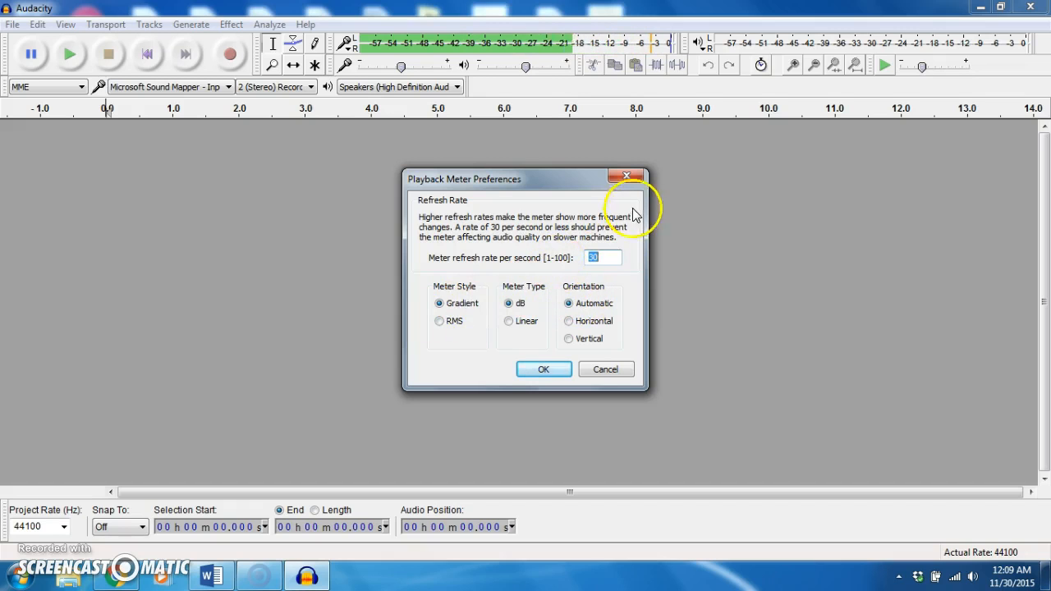
left_click(628, 175)
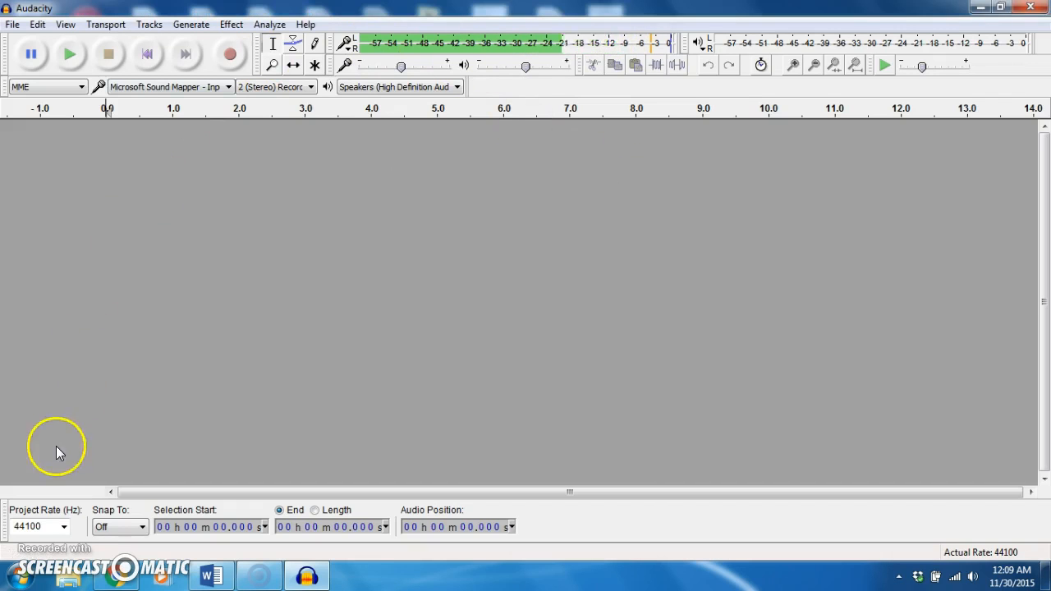
Record about 11 seconds of speech into a new stereo track at the 44100 Hz project rate
left_click(39, 528)
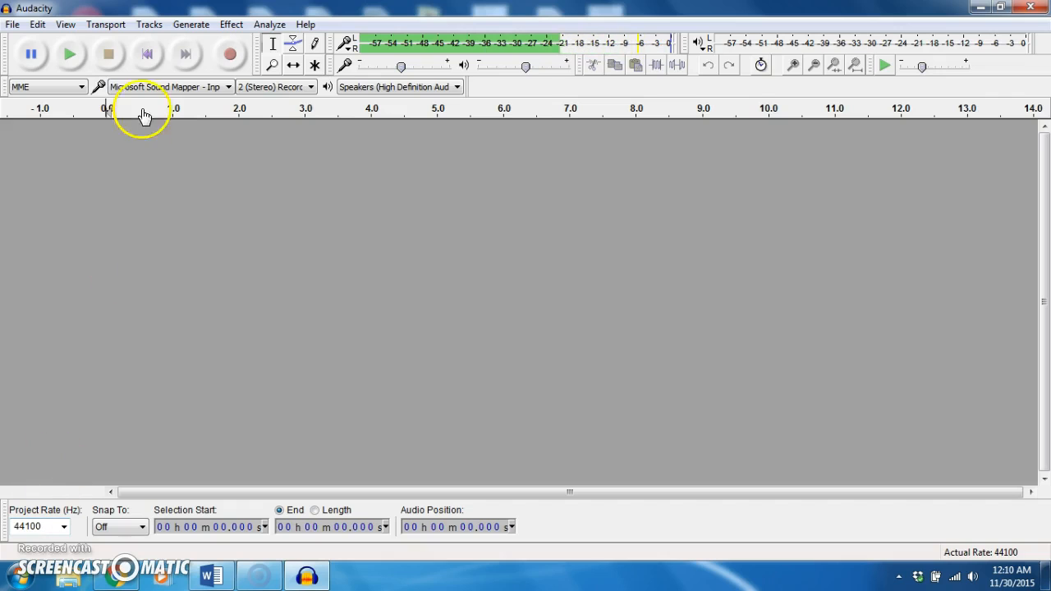
left_click(231, 55)
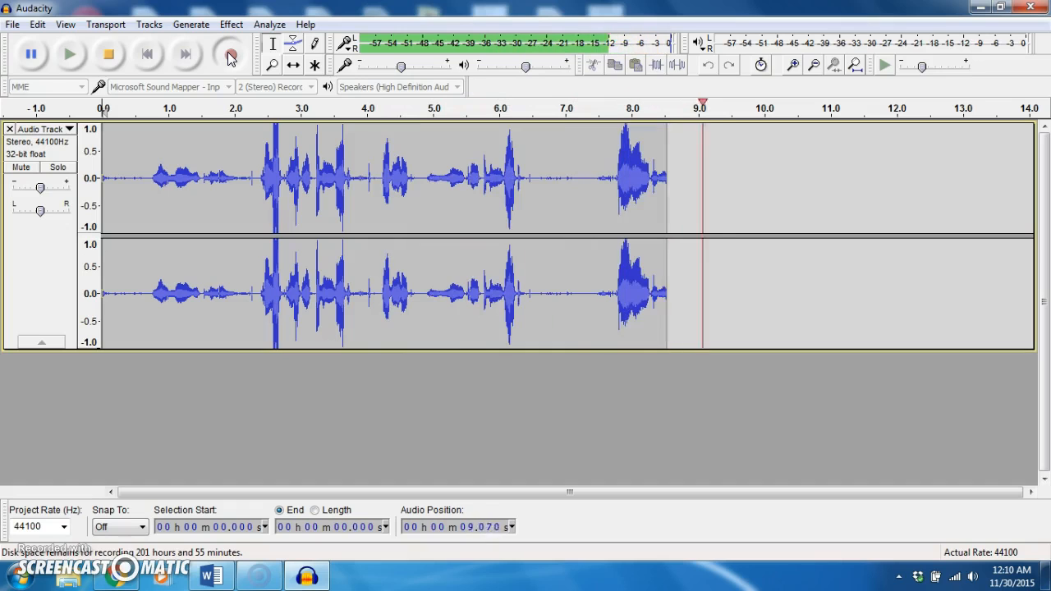
left_click(108, 54)
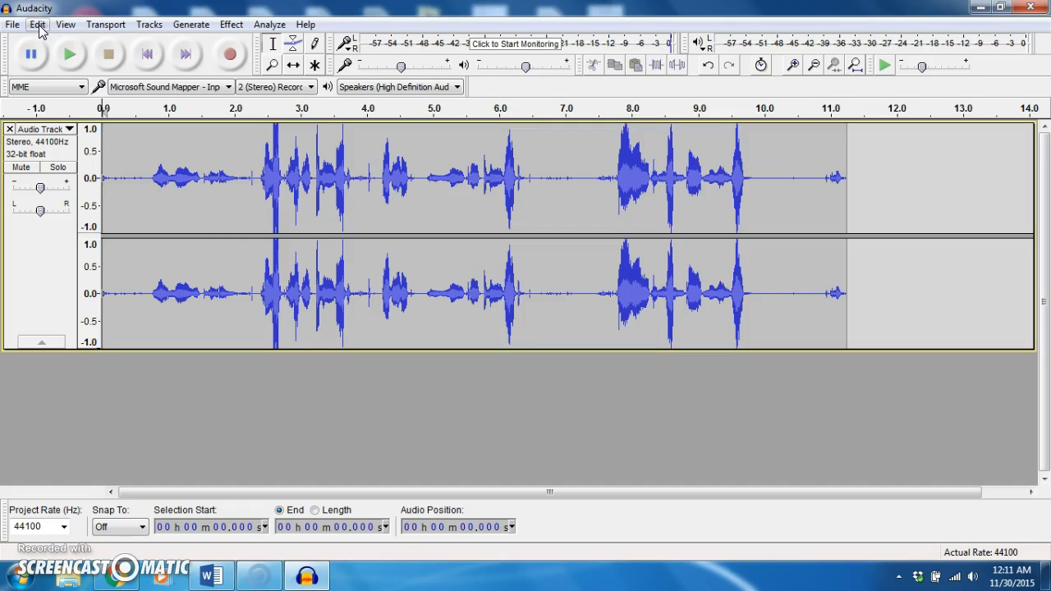
Delete the opening part of the recording, from about 0.058 to 4.075 seconds
left_click(102, 129)
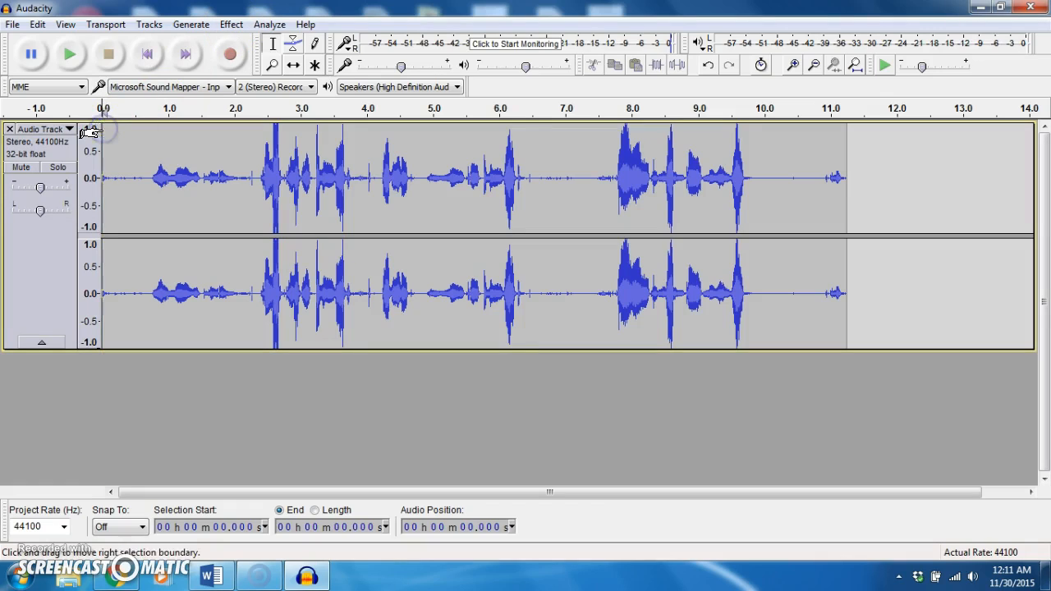
mouse_move(106, 129)
left_mouse_down()
mouse_move(238, 153)
mouse_move(372, 156)
left_mouse_up()
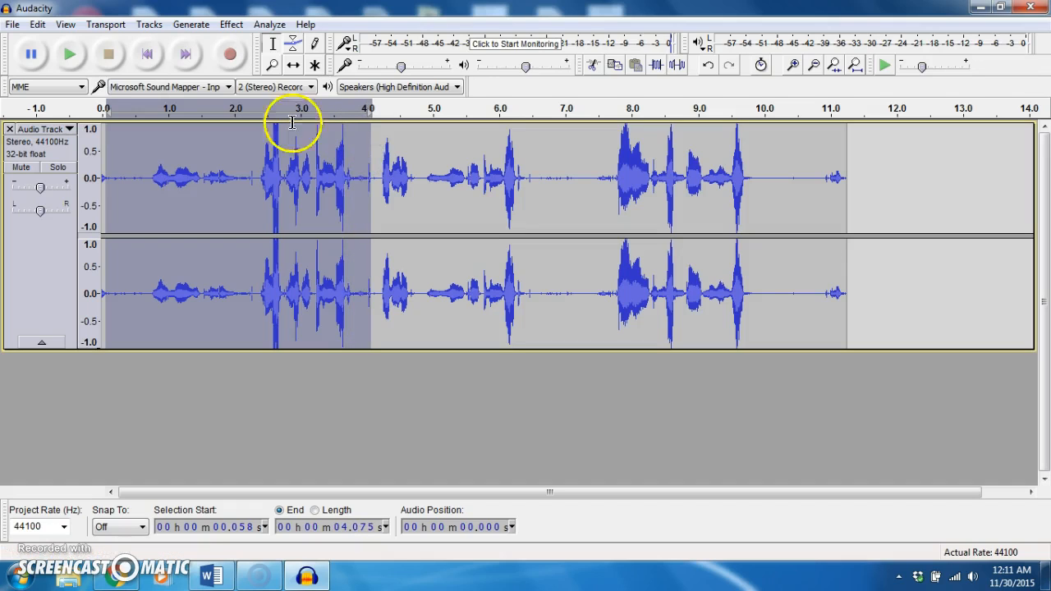
left_click(38, 27)
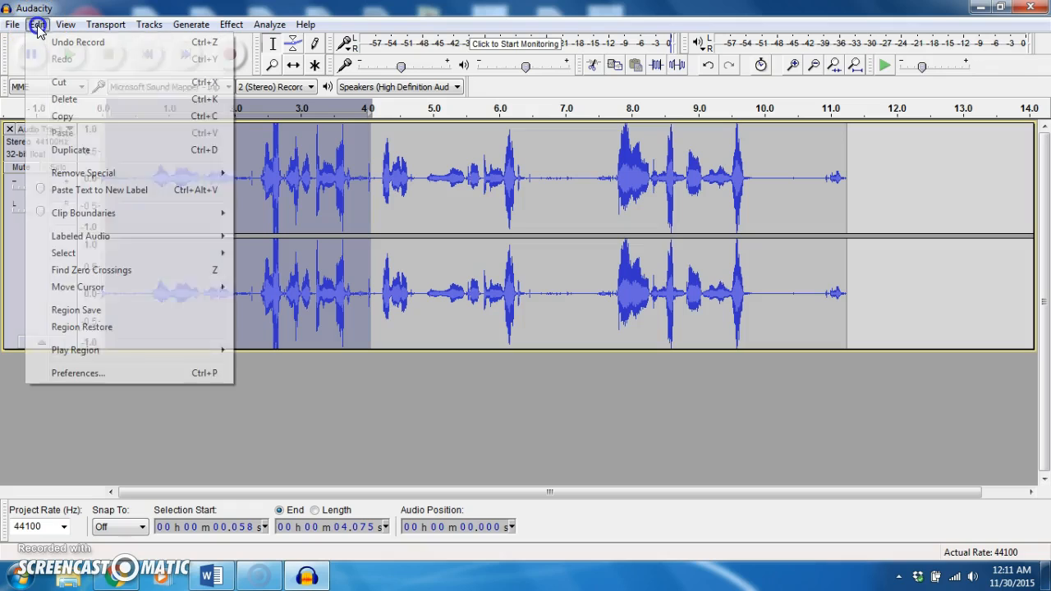
left_click(62, 99)
Play back the shortened recording to check the cut
left_click(66, 56)
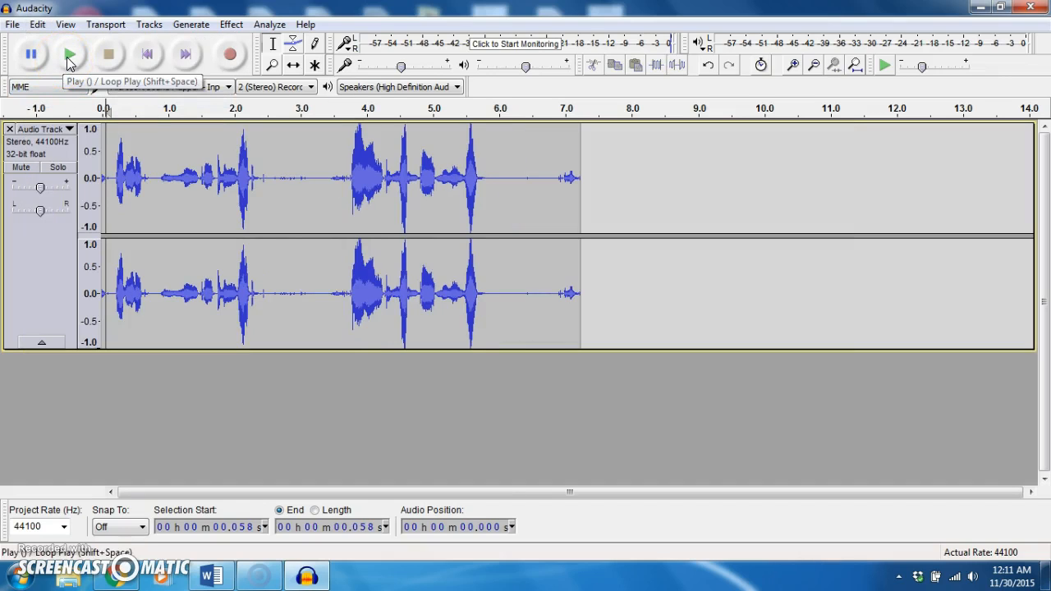
left_click(70, 59)
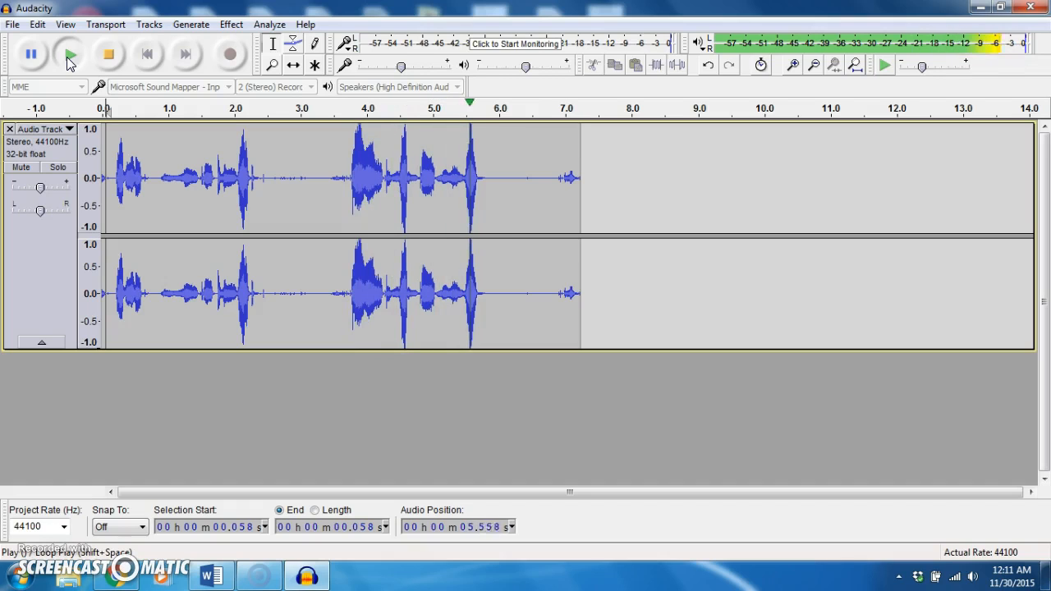
left_click(38, 55)
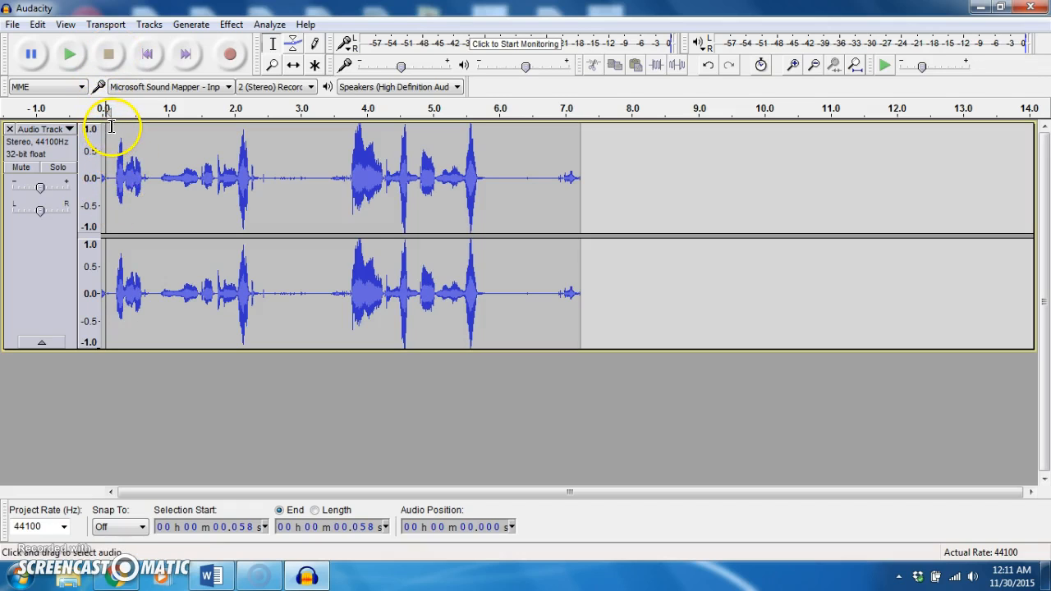
Apply Paulstretch with stretch factor 10 and 0.25-second time resolution to the audio from about 0.116 to 2.101 seconds, and listen to the result
left_click_drag(110, 128, 240, 148)
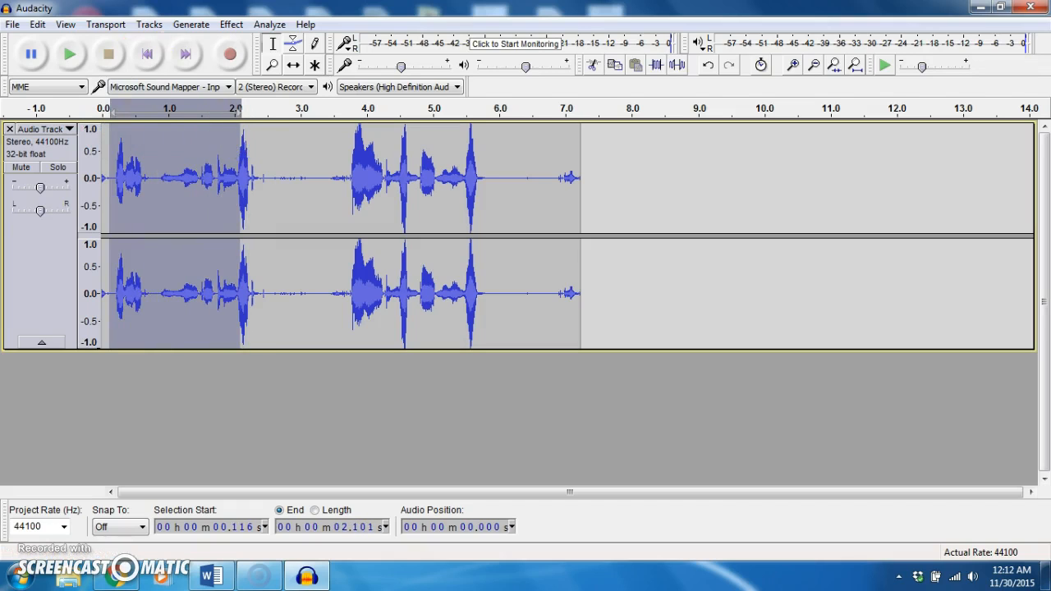
left_click(225, 27)
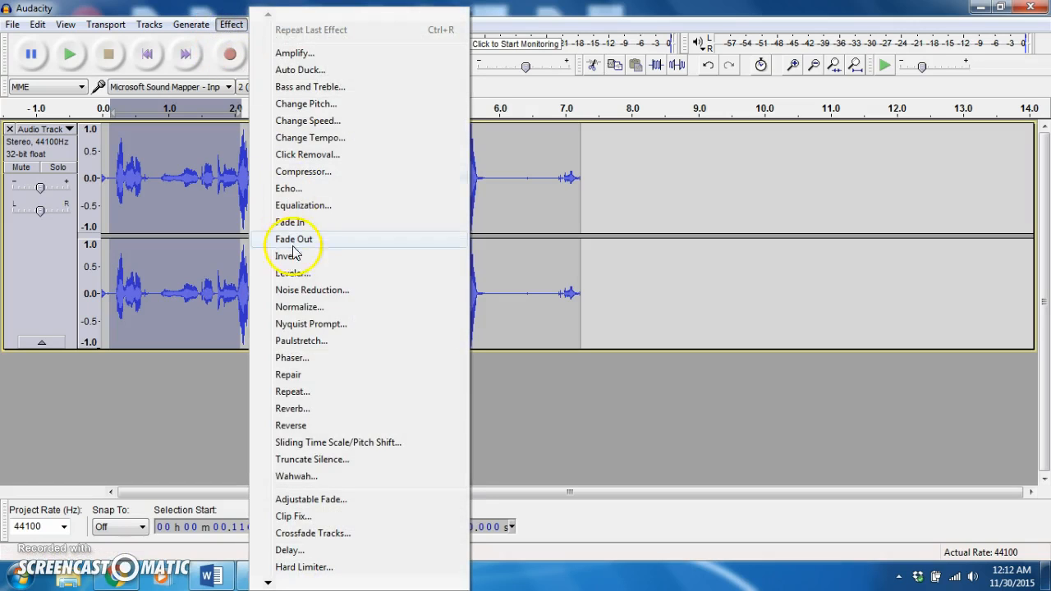
left_click(307, 341)
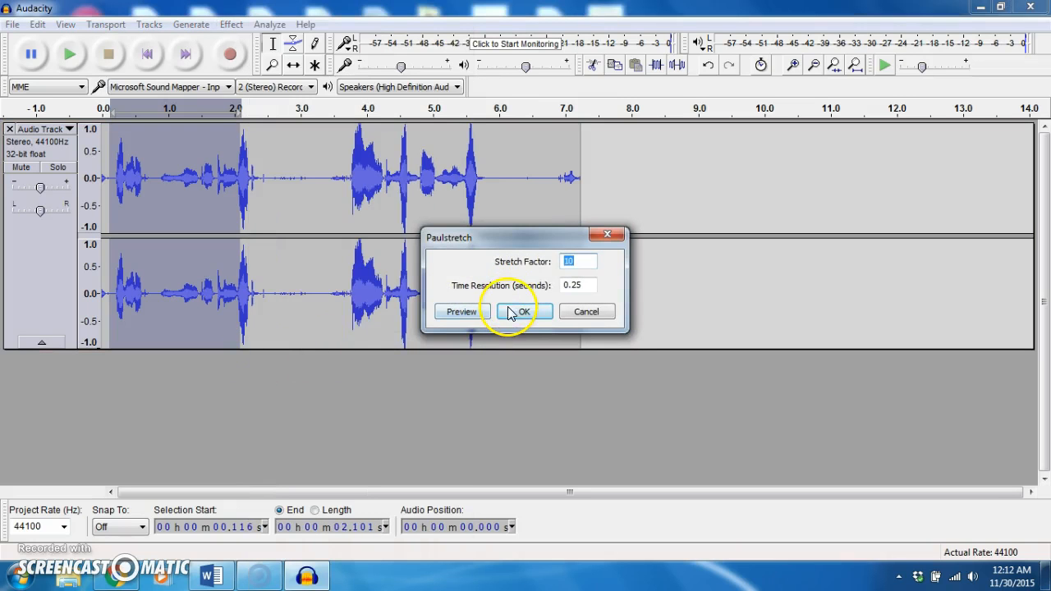
left_click(513, 313)
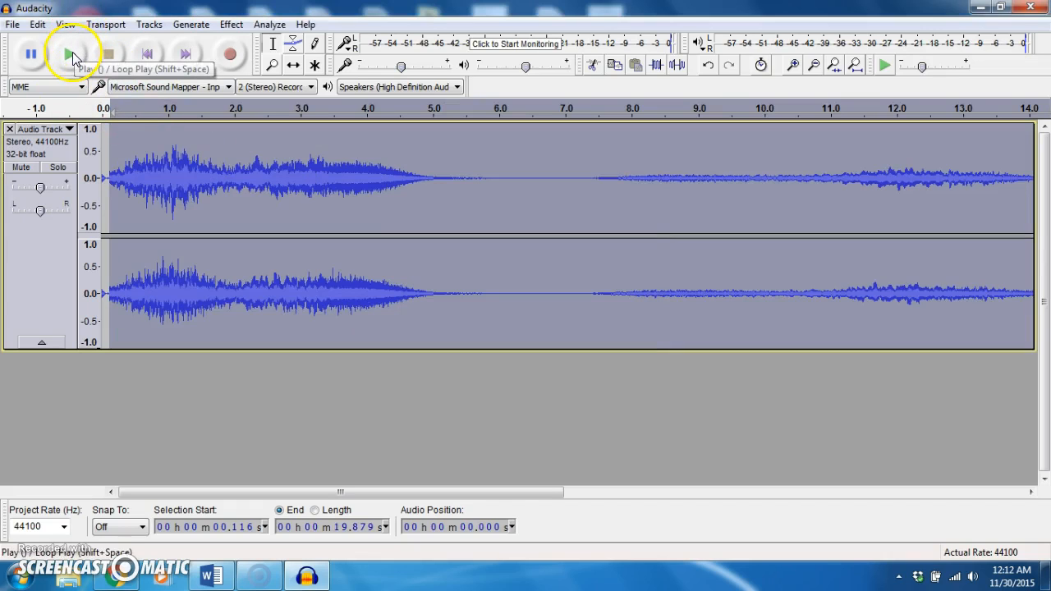
left_click(71, 55)
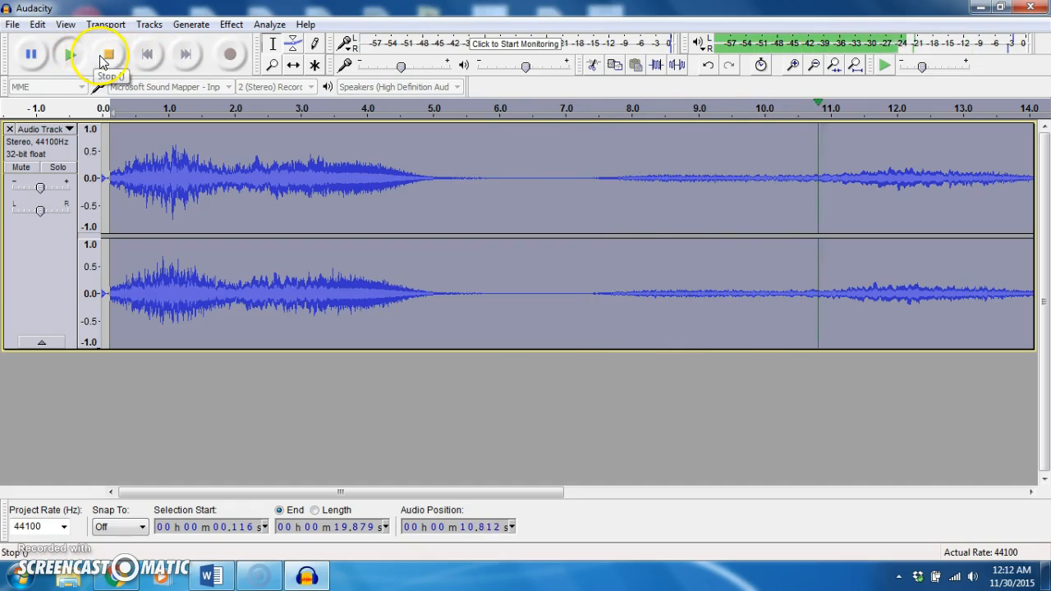
left_click(108, 55)
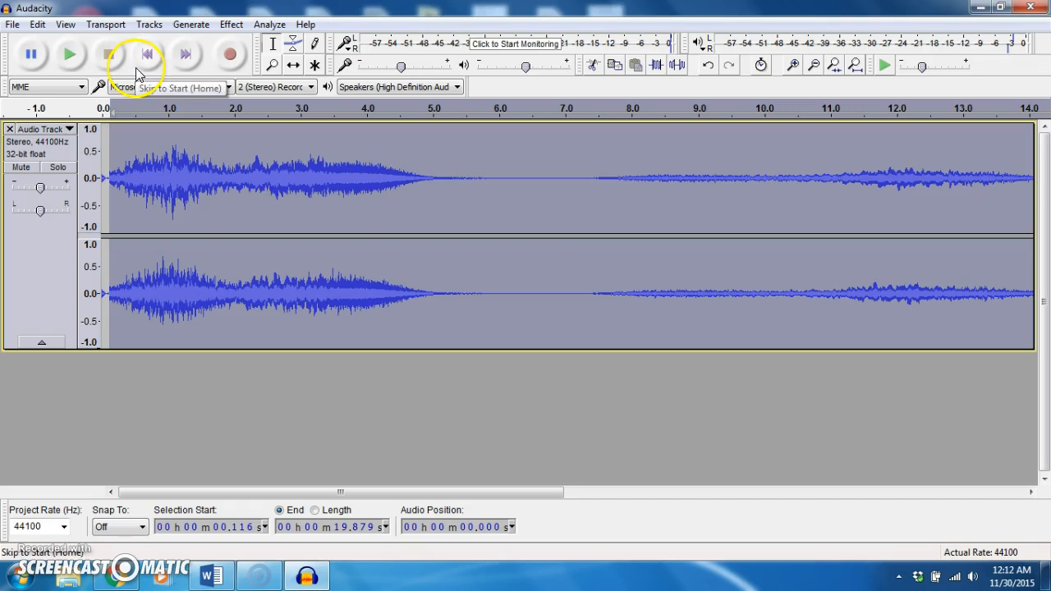
Close the program, saving the changes as an Audacity project named Audacity in the Documents folder
left_click(1039, 6)
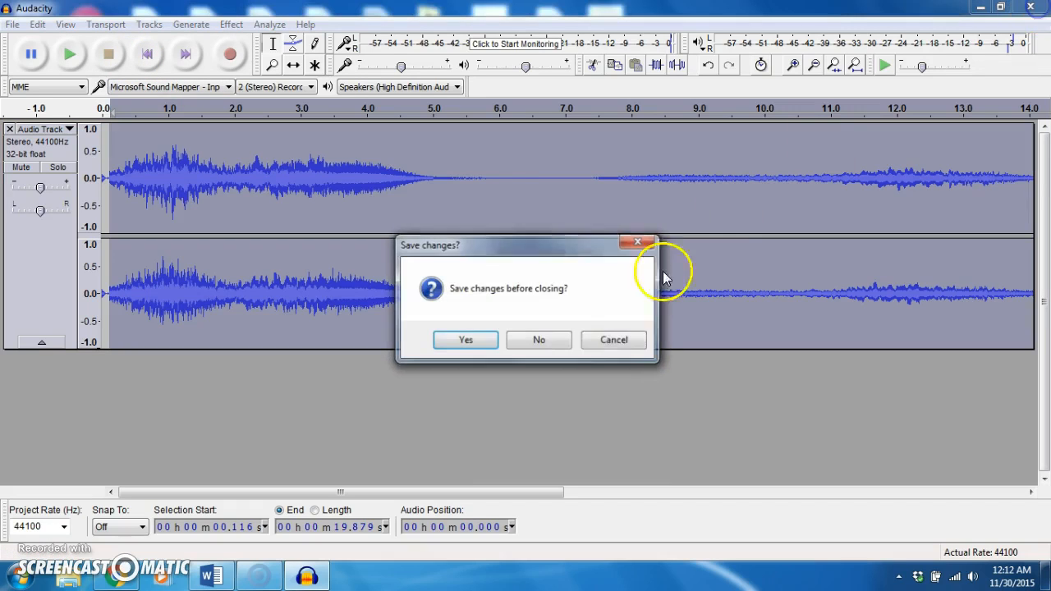
left_click(479, 342)
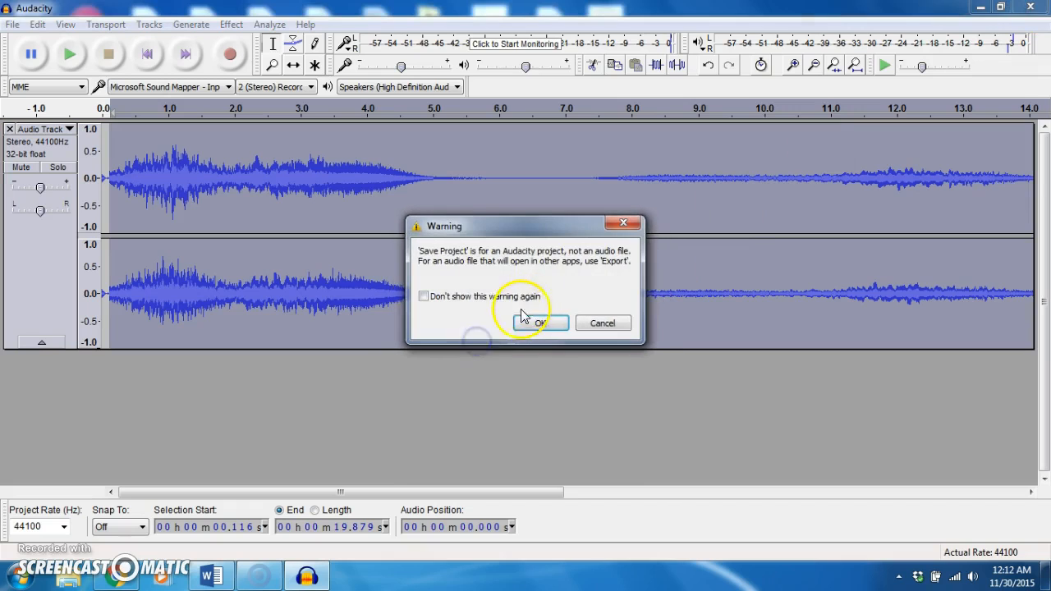
left_click(539, 324)
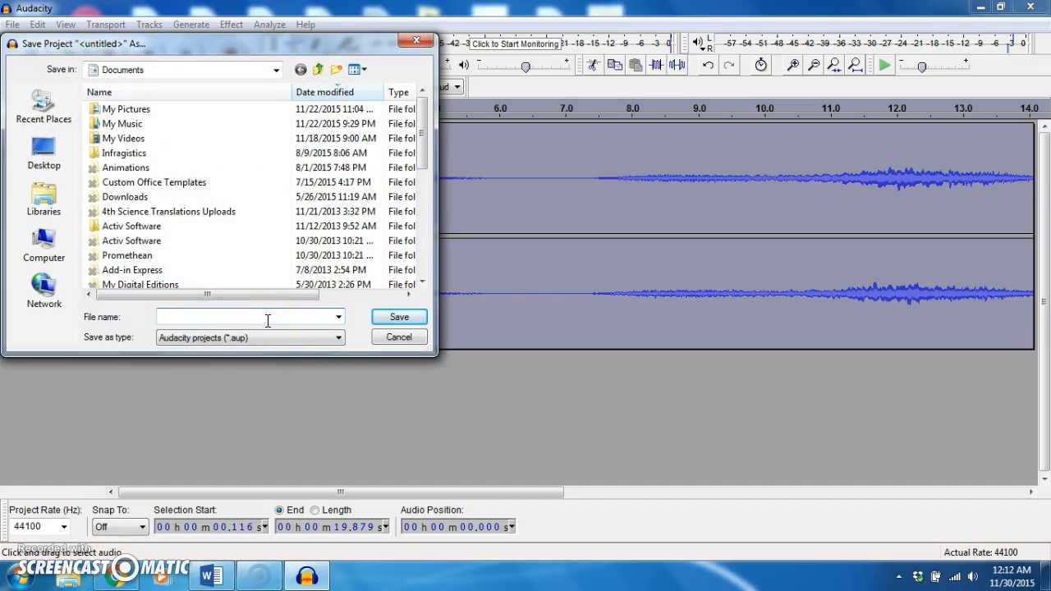
type("Aud")
key("BackSpace")
type("uda")
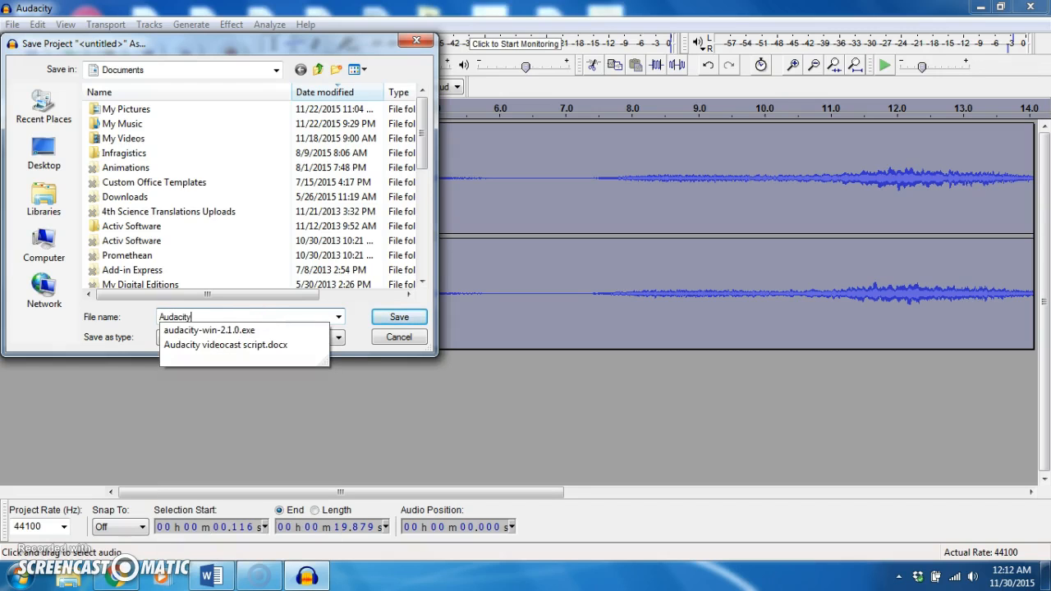
left_click(399, 317)
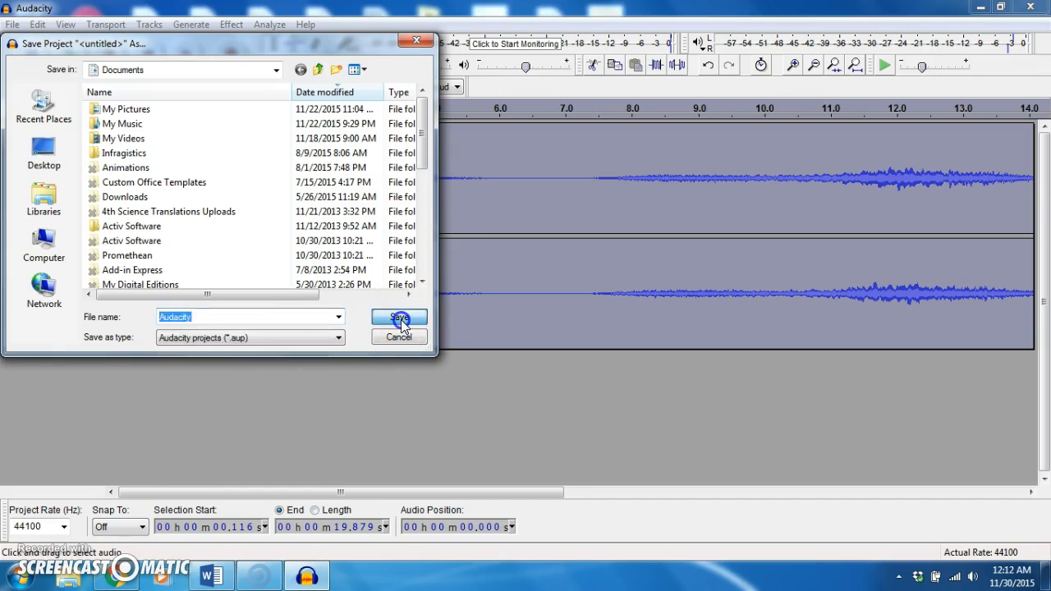
left_click(999, 13)
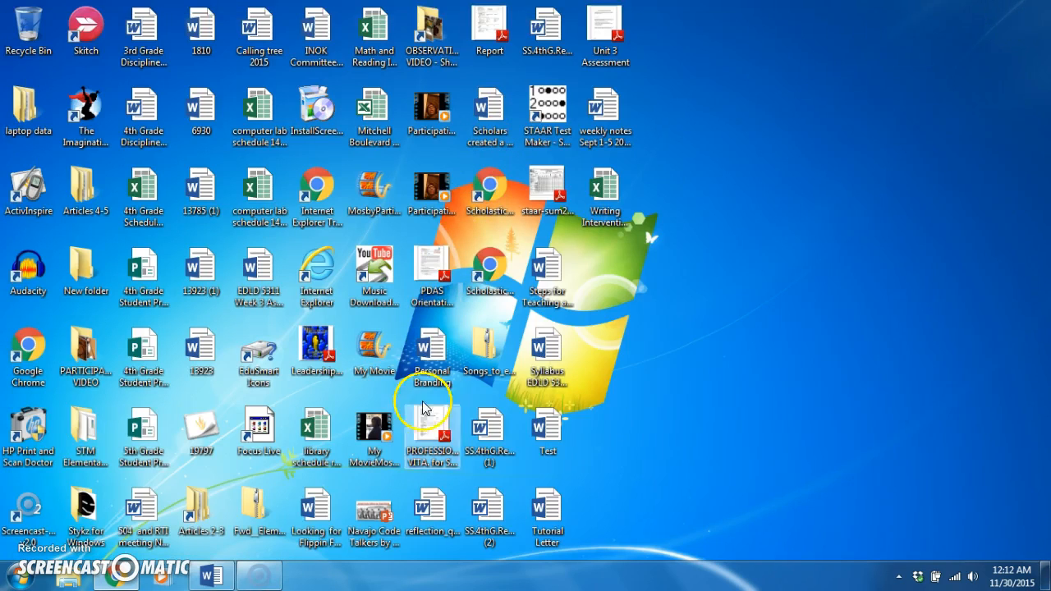